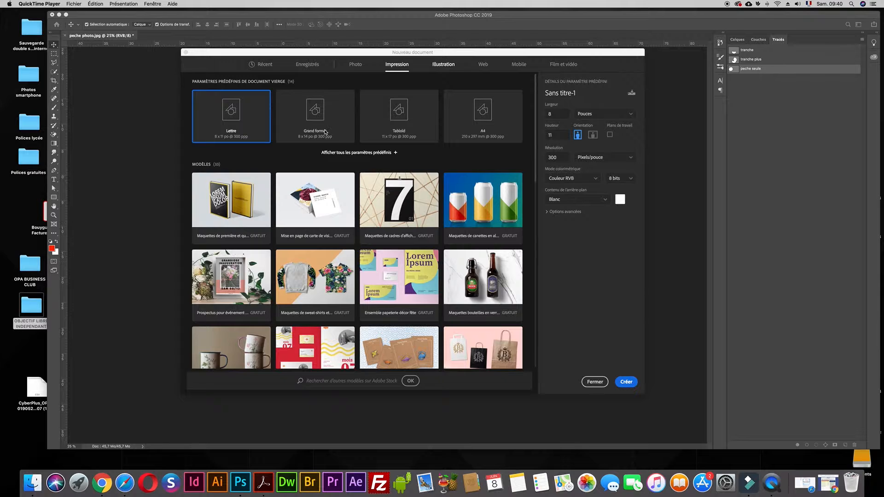
Create a blank print (Impression) document 30 cm wide and 30 cm high in Couleur CMJN mode
left_click(393, 69)
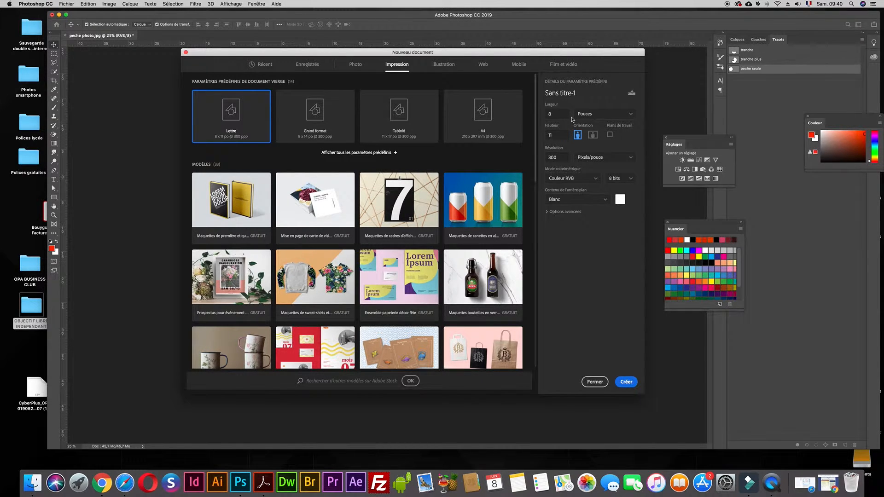
left_click(616, 116)
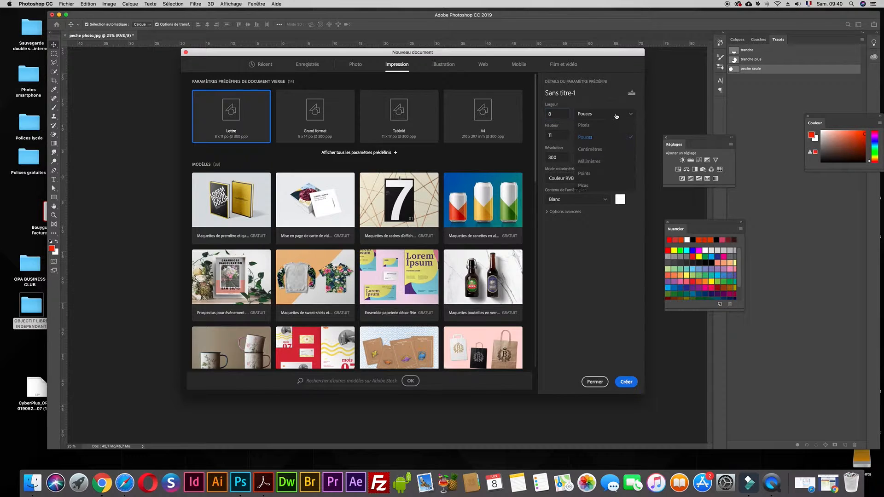
left_click(604, 149)
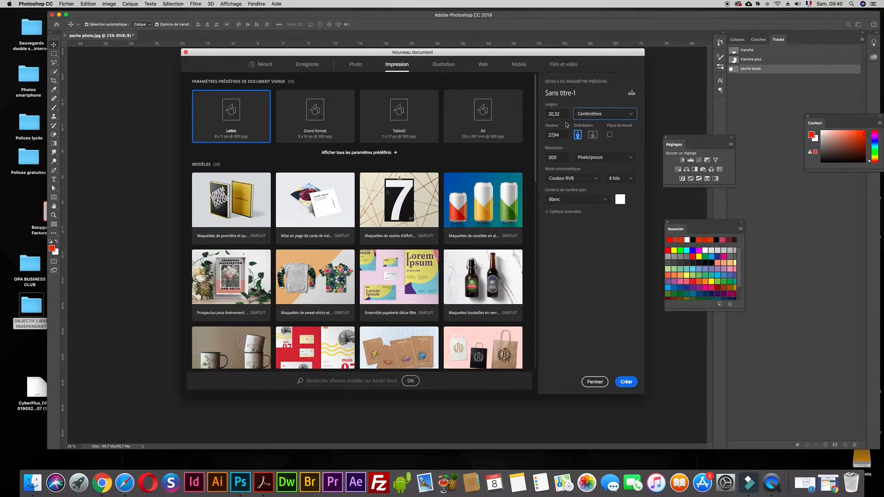
left_click(552, 113)
type("30")
key("Tab")
type("30")
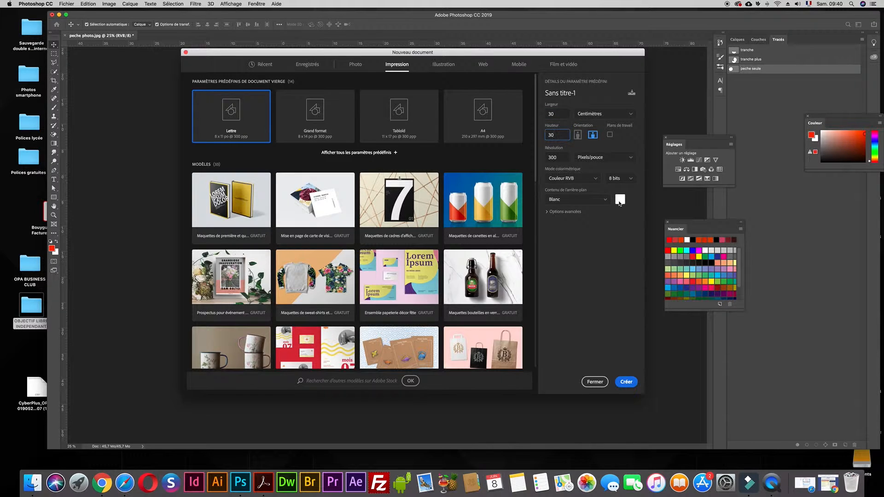
left_click(592, 180)
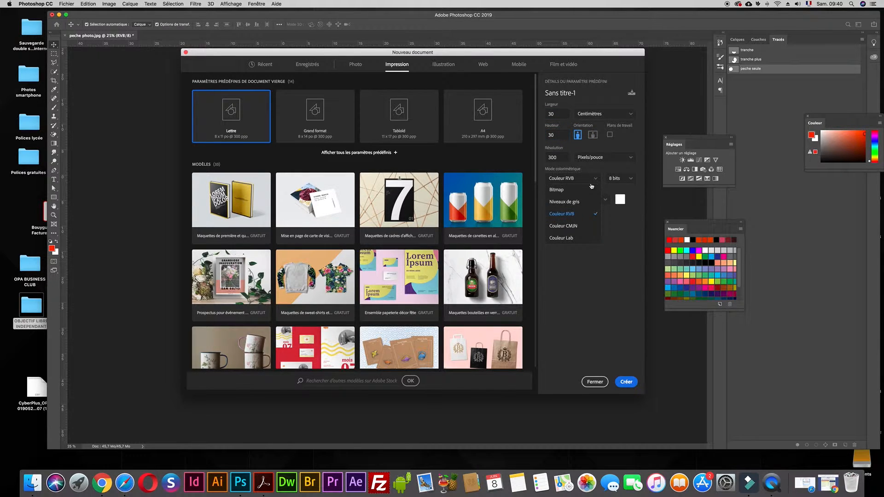
left_click(571, 225)
left_click(627, 382)
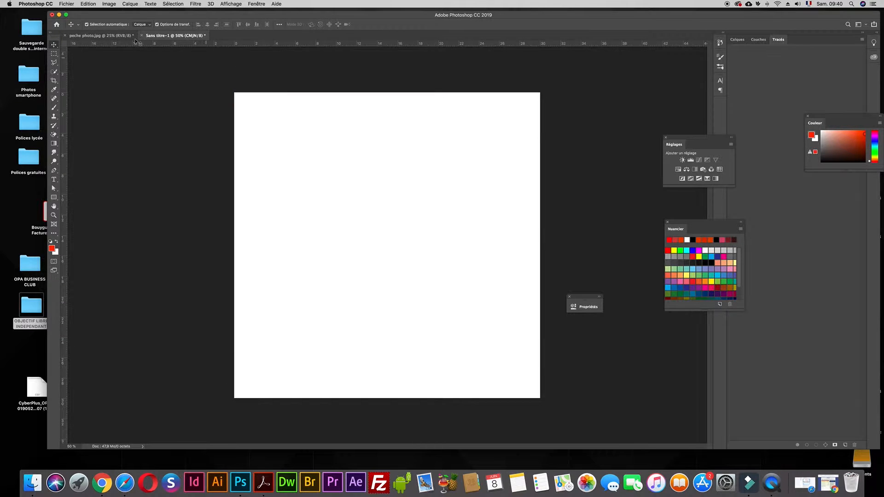
Examine the saved paths tranche, tranche plus and peche seule in peche photo.jpg
left_click(119, 36)
key("super+plus")
key("super+plus")
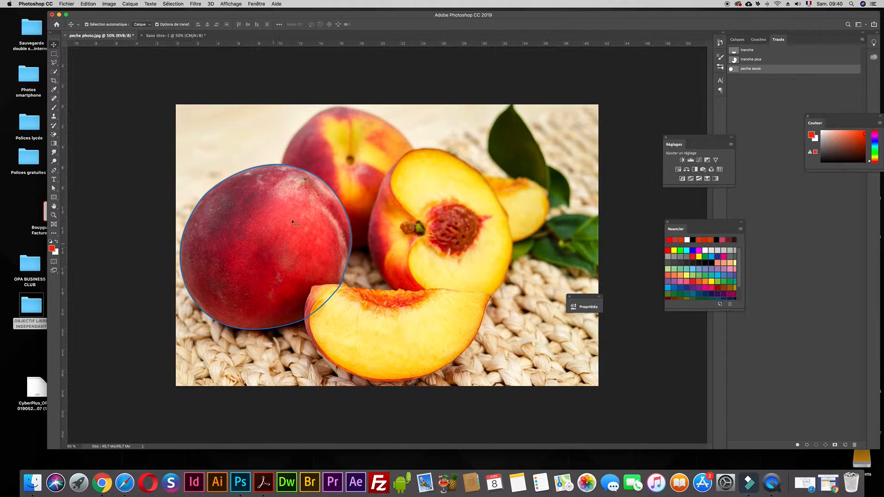
left_click(753, 62)
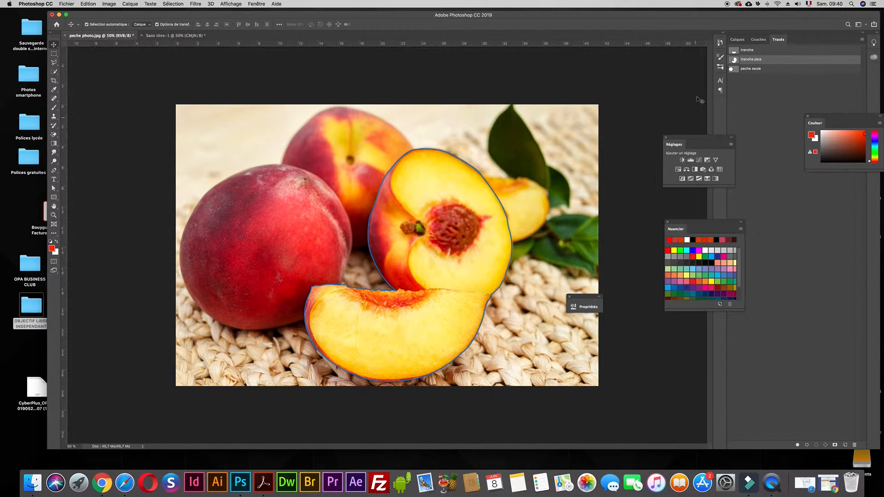
left_click(746, 51)
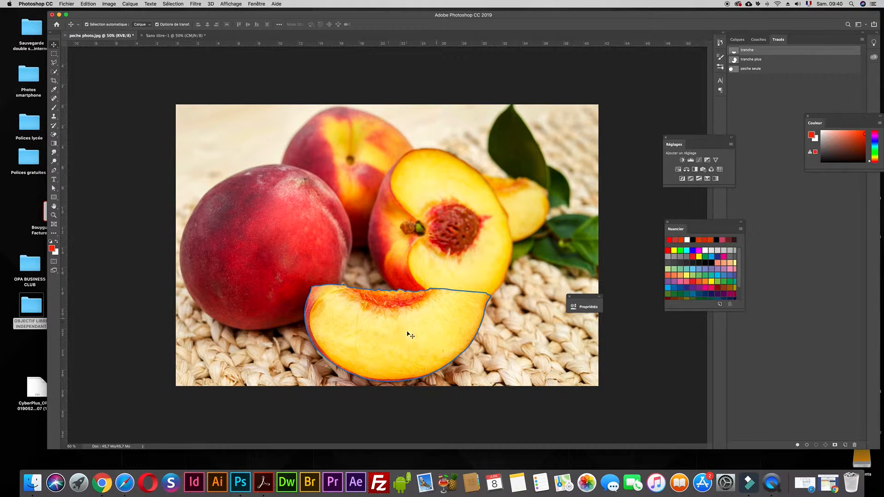
left_click(746, 61)
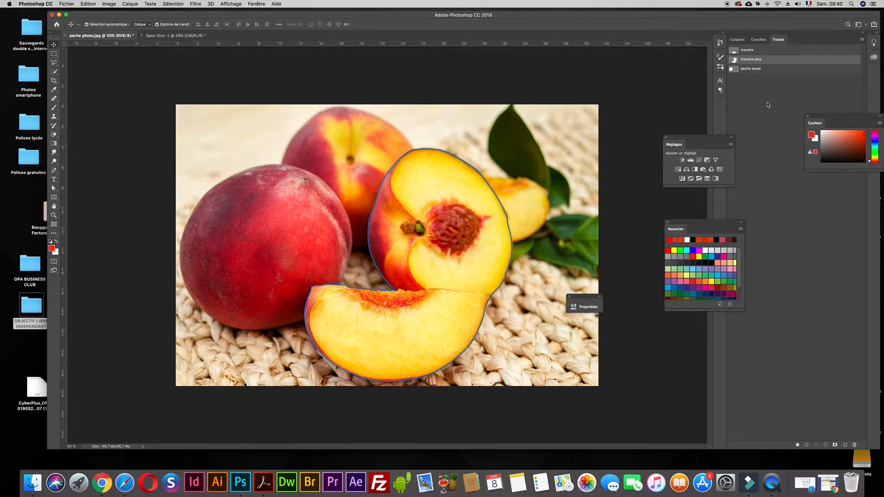
left_click(760, 69)
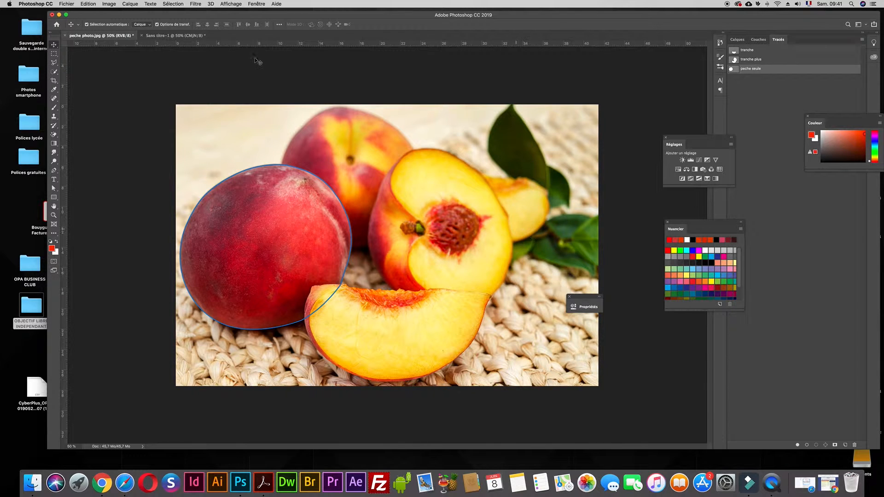
left_click(175, 35)
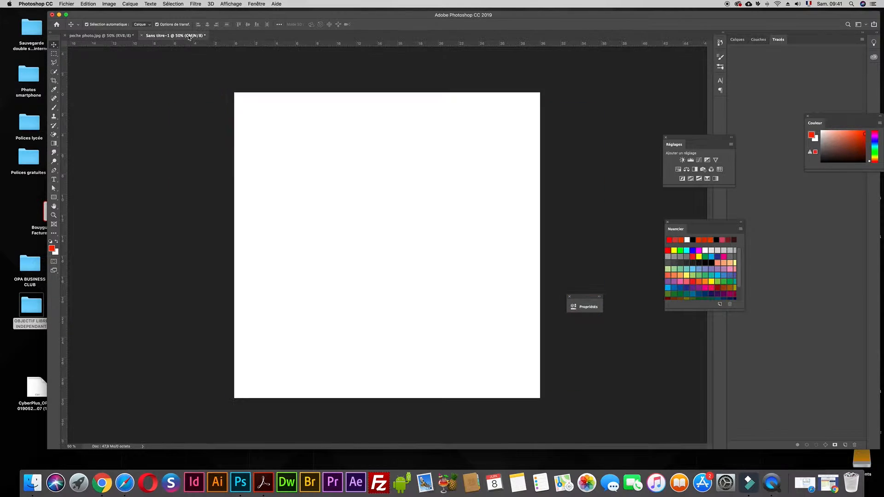
left_click(114, 36)
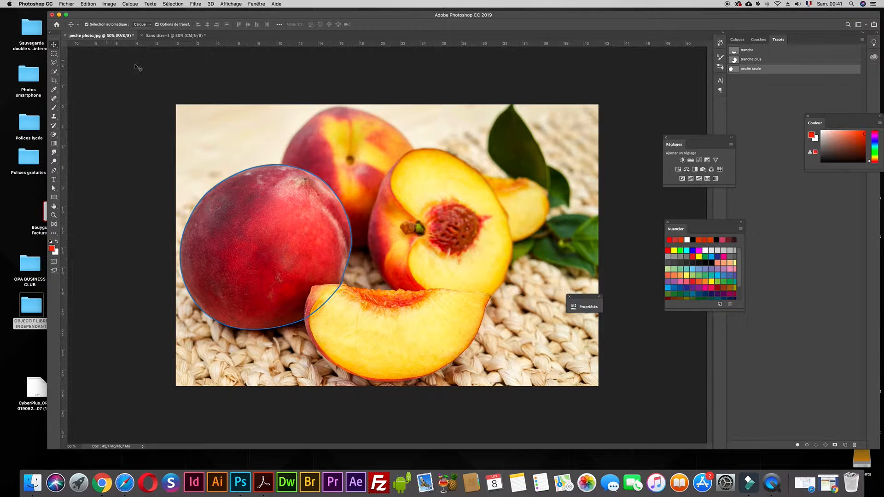
left_click(770, 89)
left_click(751, 69)
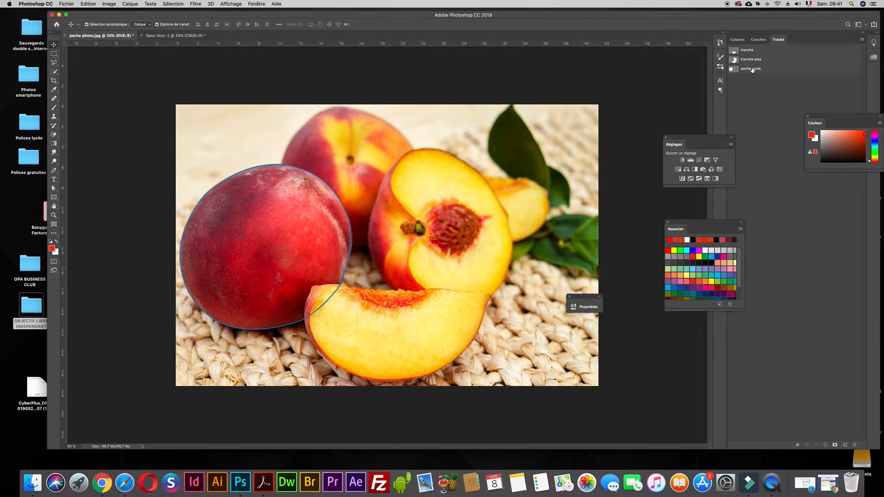
left_click(469, 196)
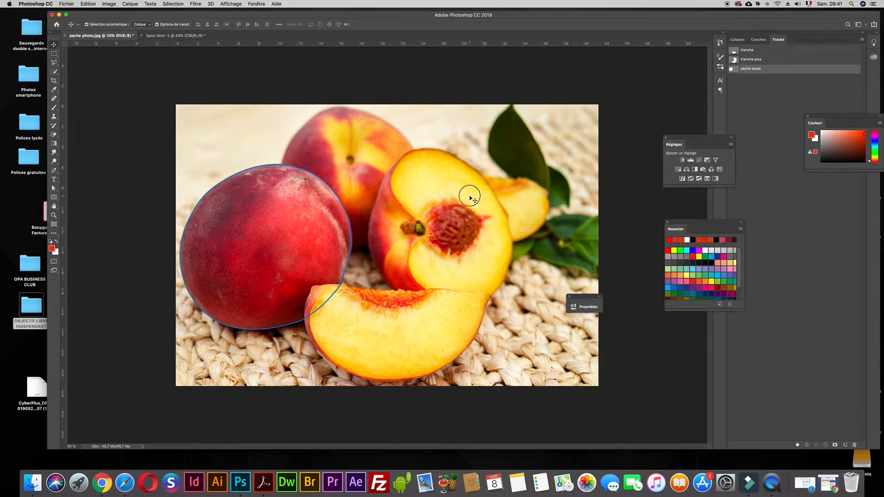
Load the tranche path as a selection and copy the peach slice into the lower part of Sans titre-1
left_click(746, 52)
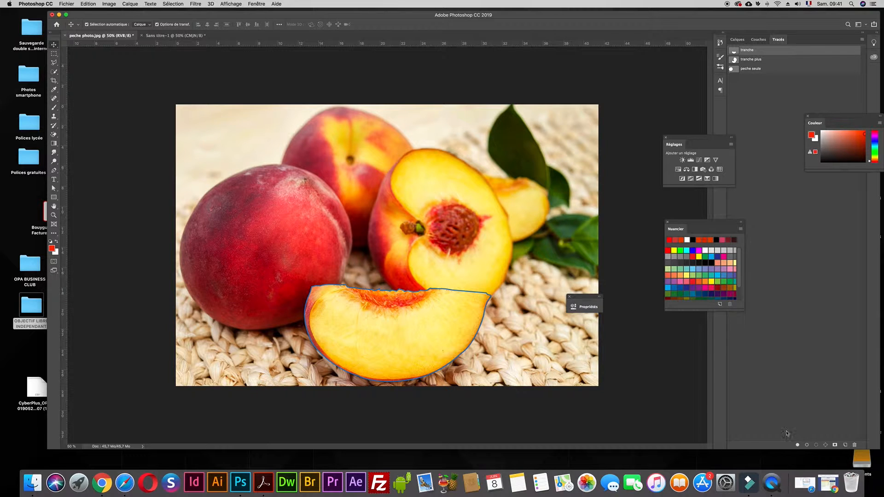
left_click(816, 445)
left_click(768, 440)
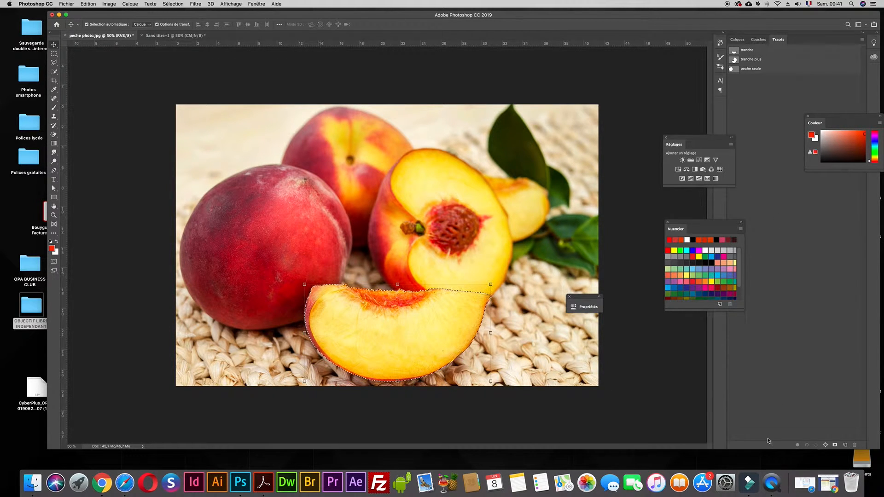
left_click_drag(407, 317, 438, 316)
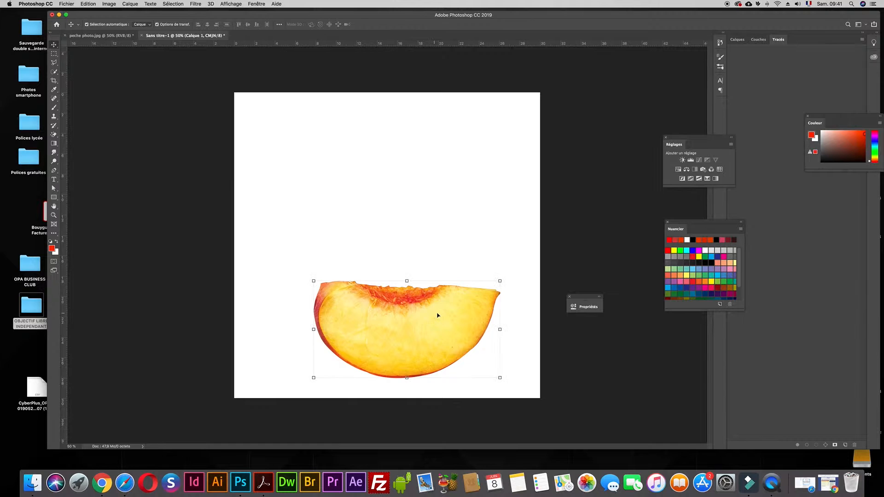
Widen the canvas of Sans titre-1 to 40 cm
left_click(101, 35)
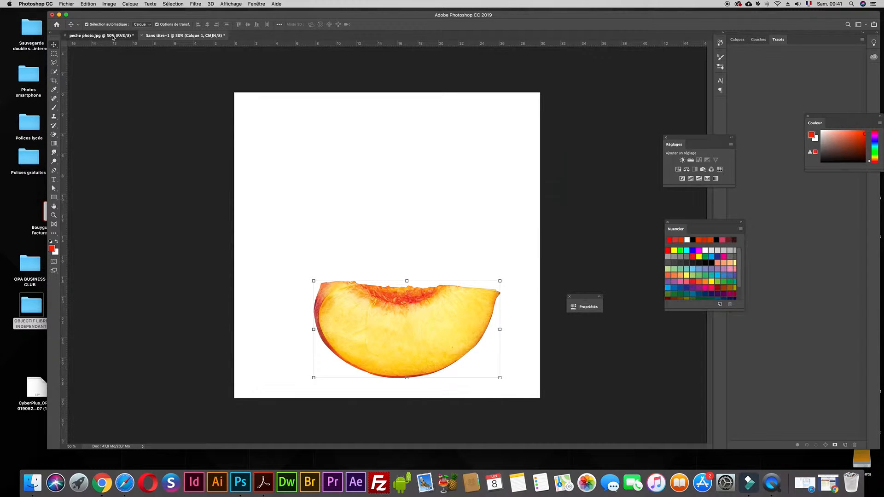
left_click(195, 37)
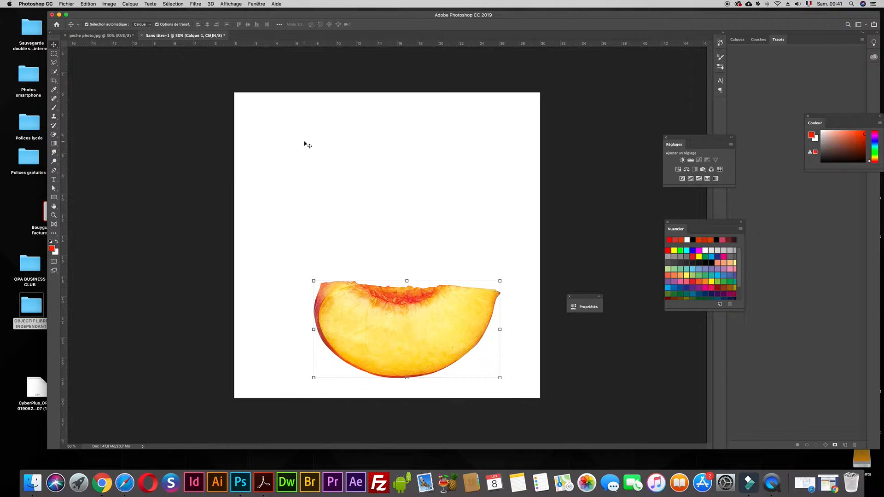
left_click(109, 4)
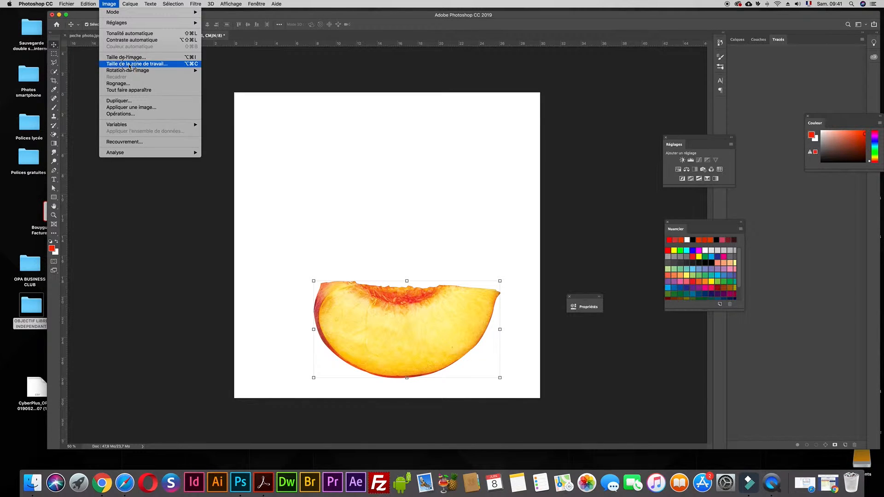
left_click(129, 64)
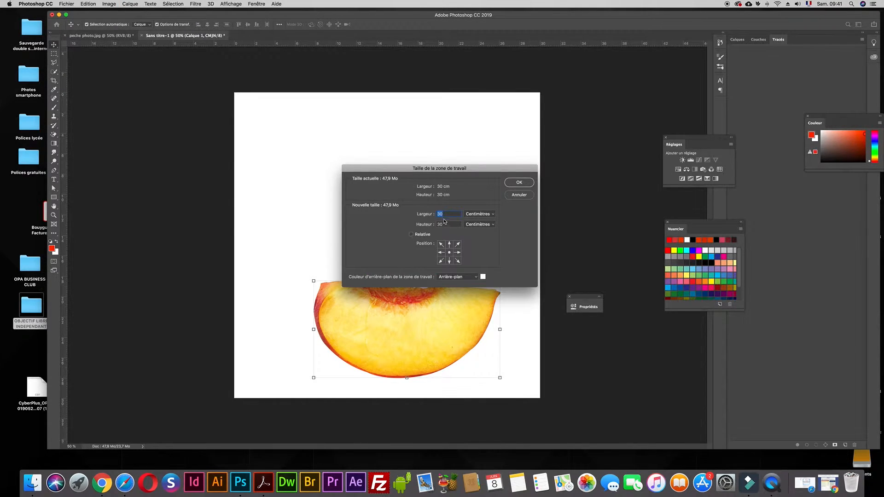
type("40")
left_click(519, 183)
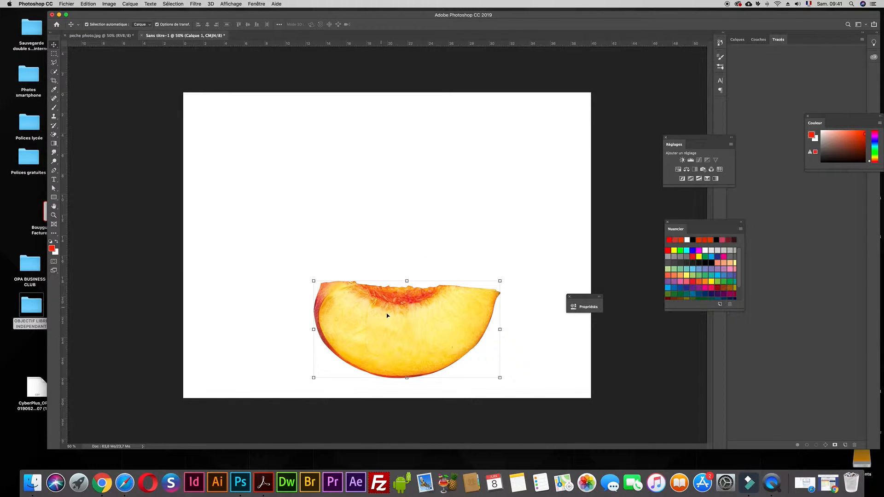
Load the peche seule path as a selection in peche photo.jpg and copy the whole peach into Sans titre-1, overlapping the slice's left side
left_click(110, 35)
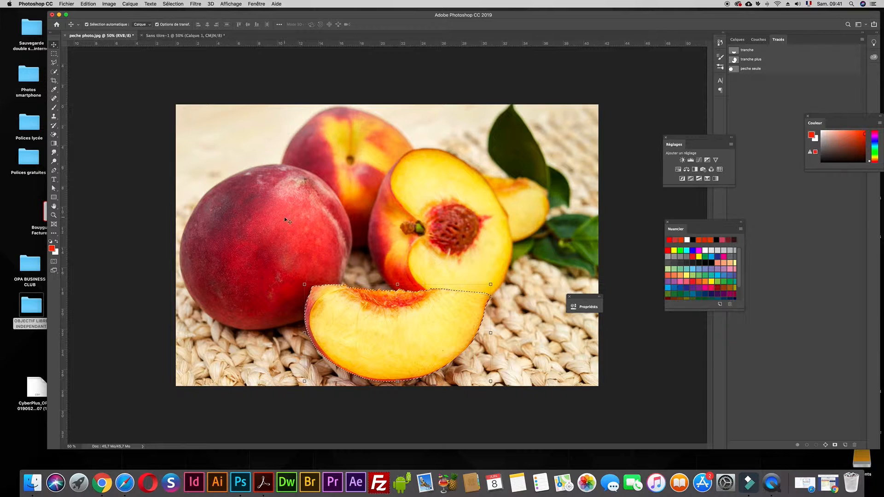
left_click(748, 69)
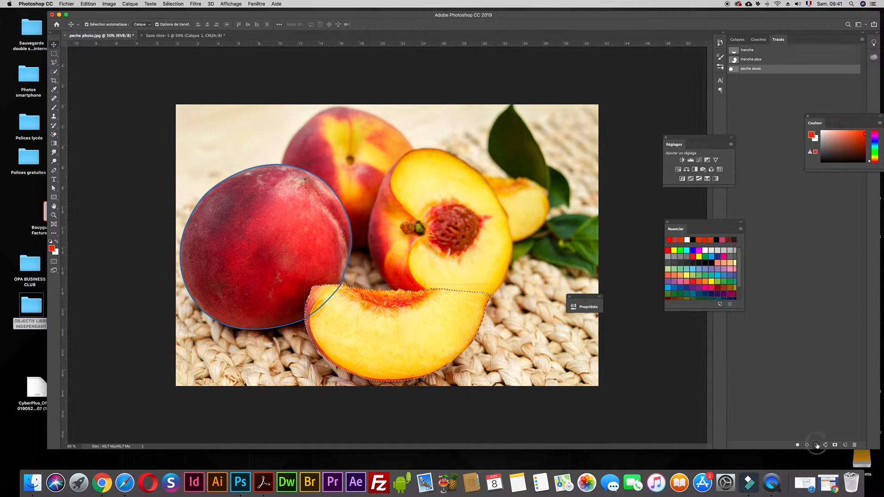
key("super+Return")
left_click_drag(317, 207, 335, 215)
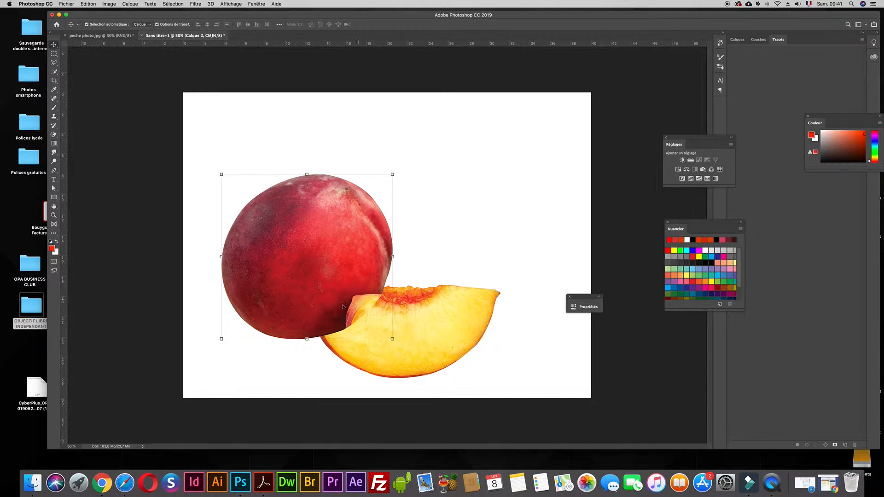
left_click_drag(344, 271, 350, 272)
Place the whole peach's layer beneath the slice's layer and shift the peach slightly up and to the left
left_click(737, 39)
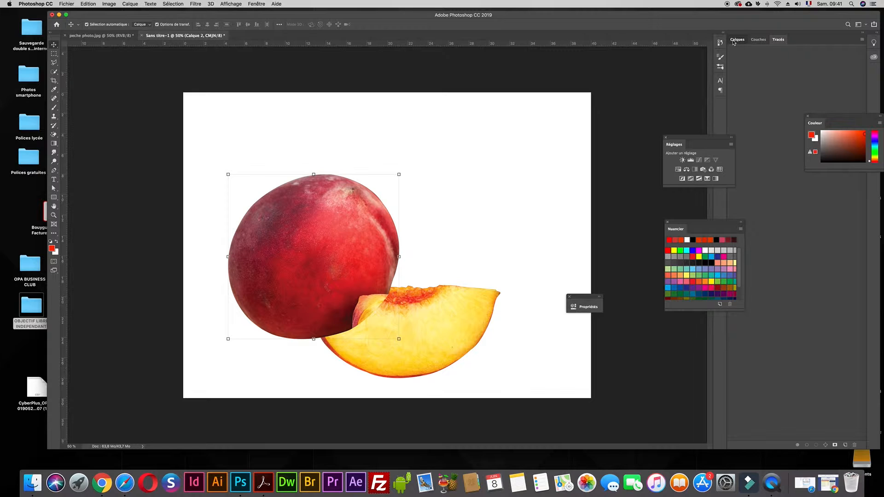
left_click_drag(776, 87, 774, 124)
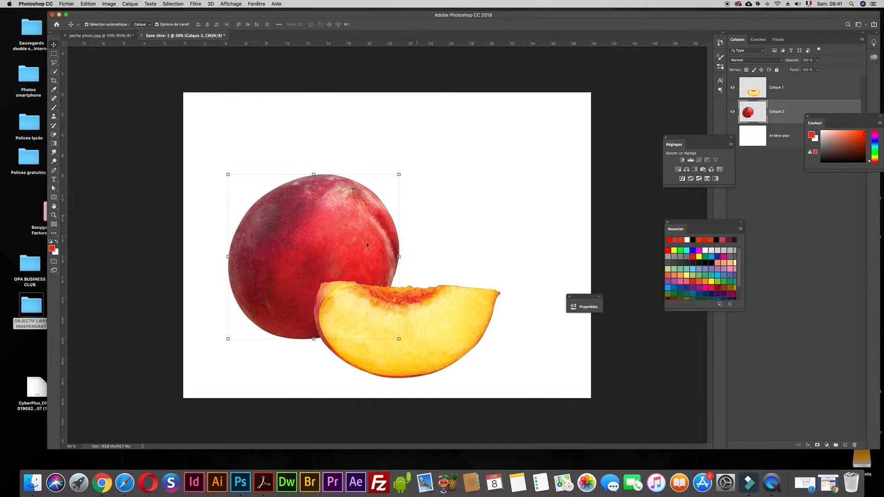
left_click_drag(356, 241, 337, 238)
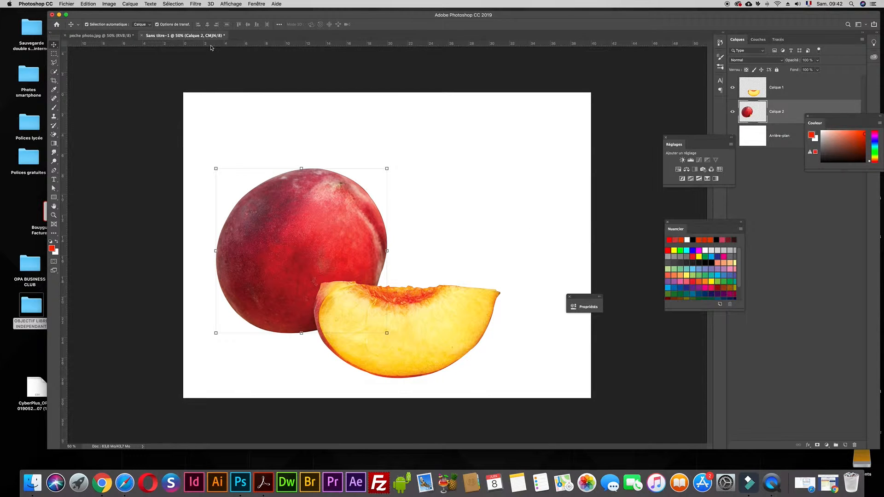
Load the tranche plus path as a selection in peche photo.jpg and copy the halved peach with its slice into Sans titre-1
left_click(99, 36)
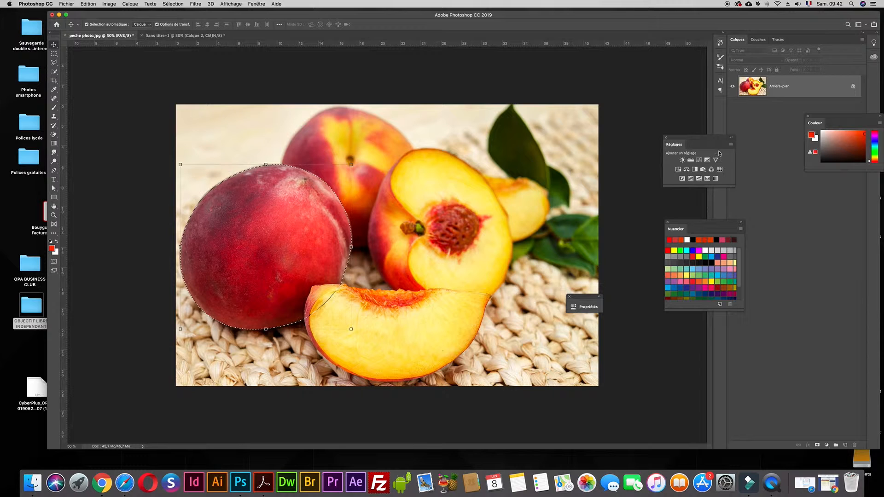
left_click(778, 39)
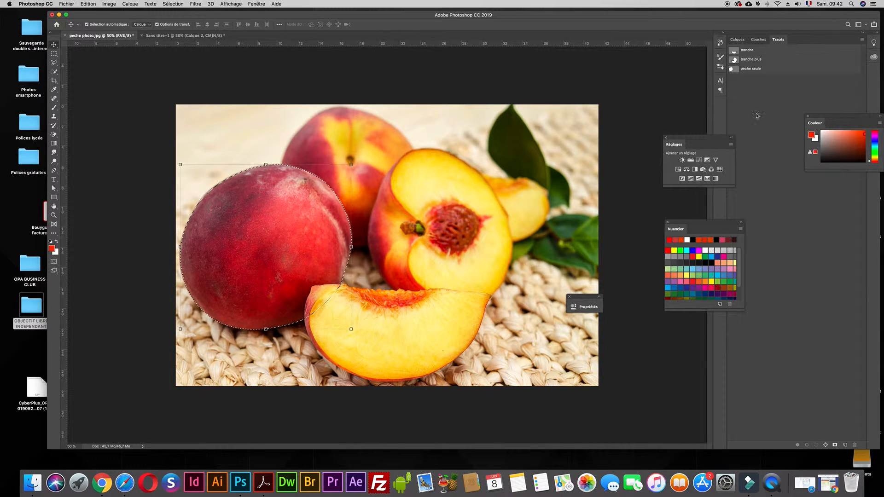
left_click(754, 59)
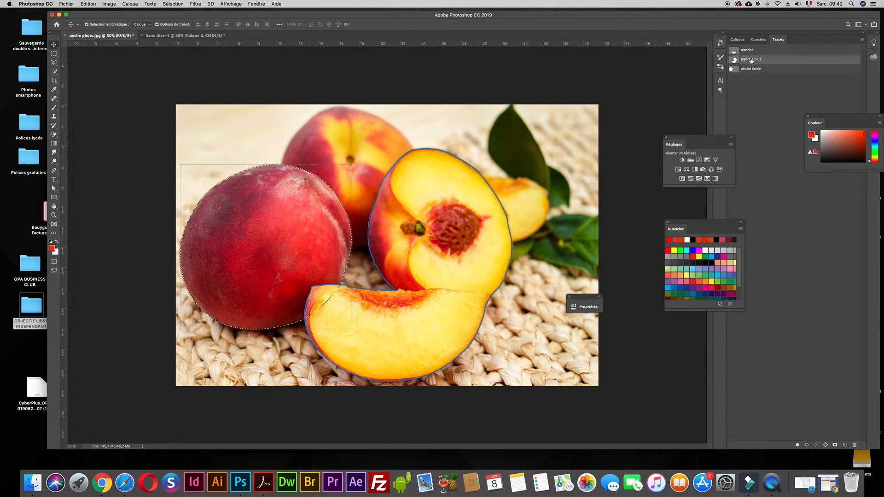
left_click(815, 445)
left_click_drag(460, 199, 371, 207)
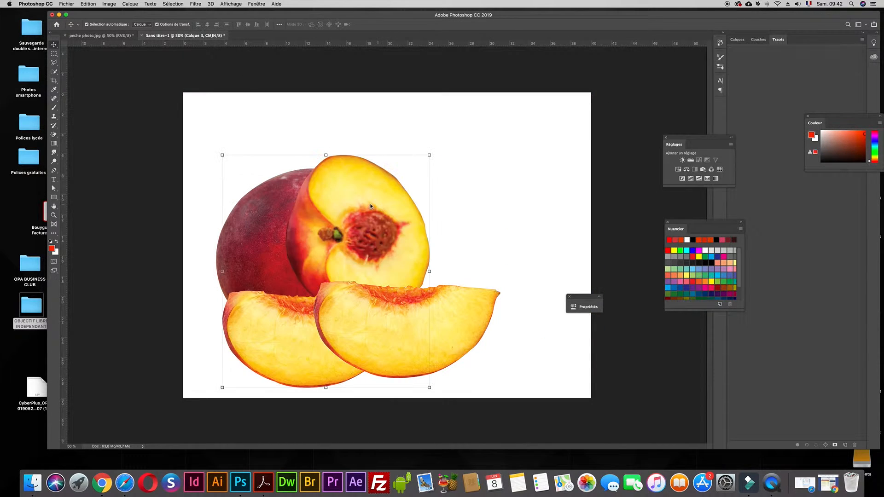
Place the halved peach's layer beneath the whole peach's layer and move it to the upper right of the canvas
left_click(737, 39)
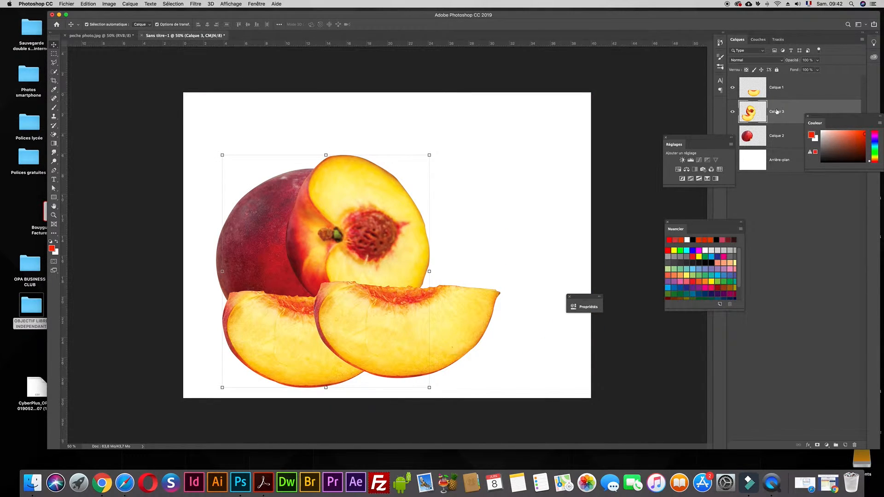
left_click_drag(776, 112, 782, 146)
left_click_drag(407, 178, 513, 138)
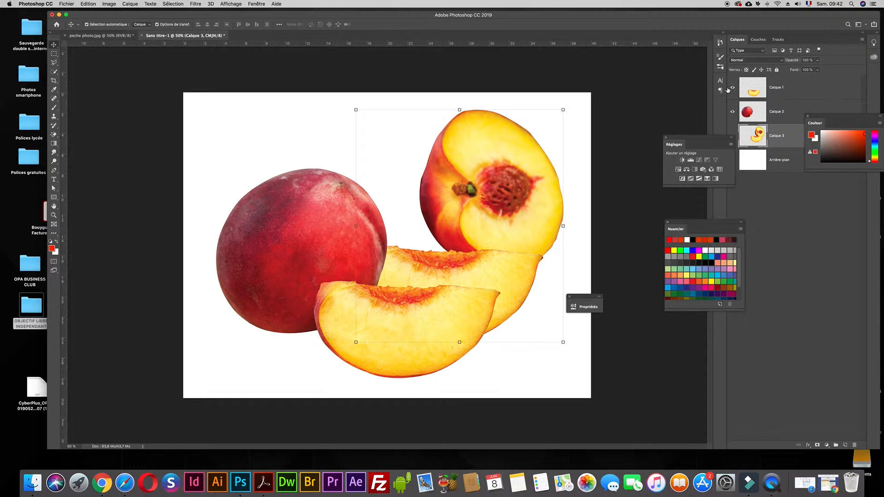
Hide Calque 1 and Calque 2 and add a layer mask to Calque 3
left_click(732, 112)
left_click(732, 87)
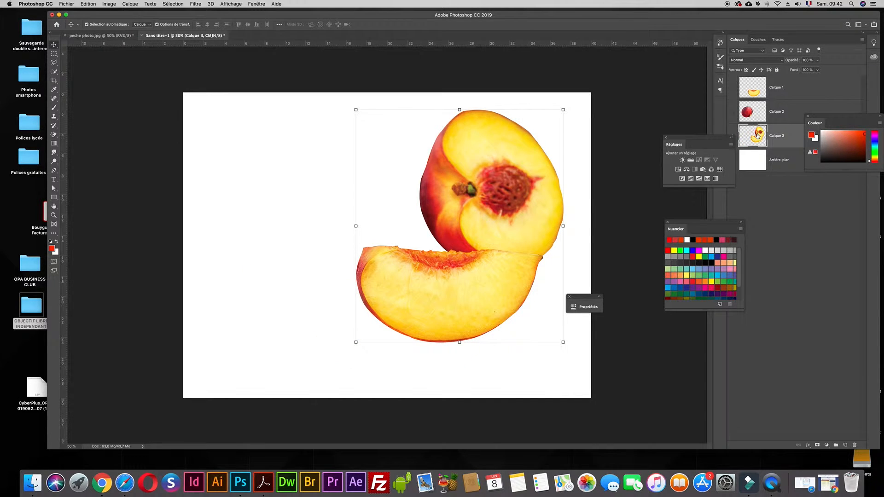
left_click(816, 445)
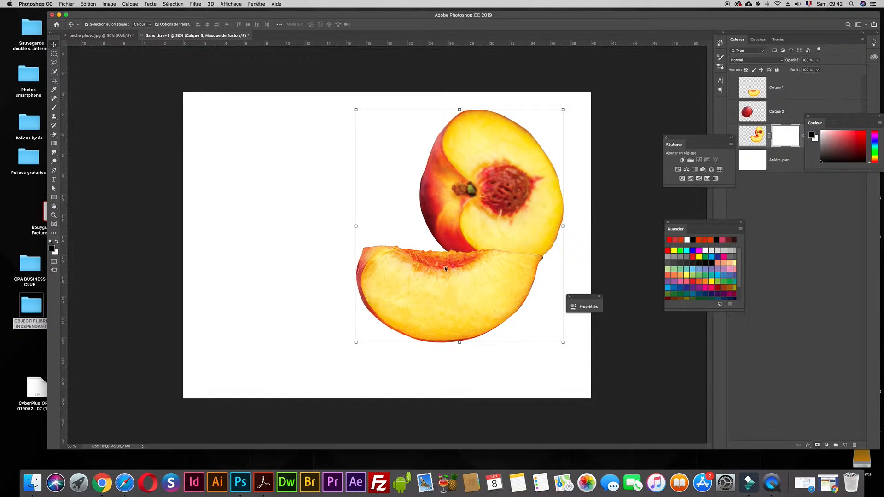
key("e")
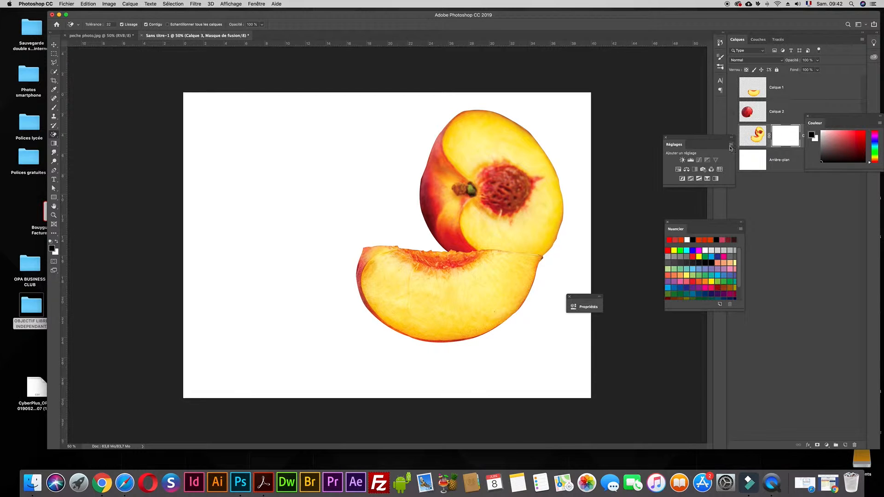
left_click(54, 108)
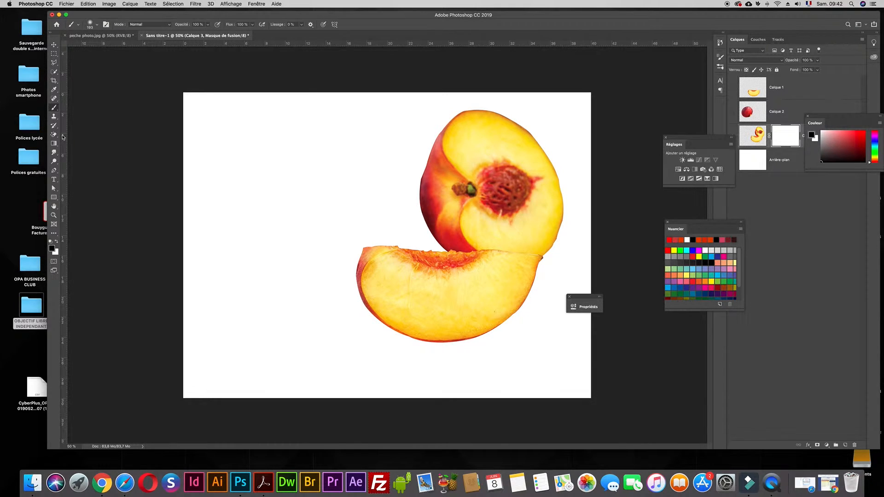
left_click(55, 99)
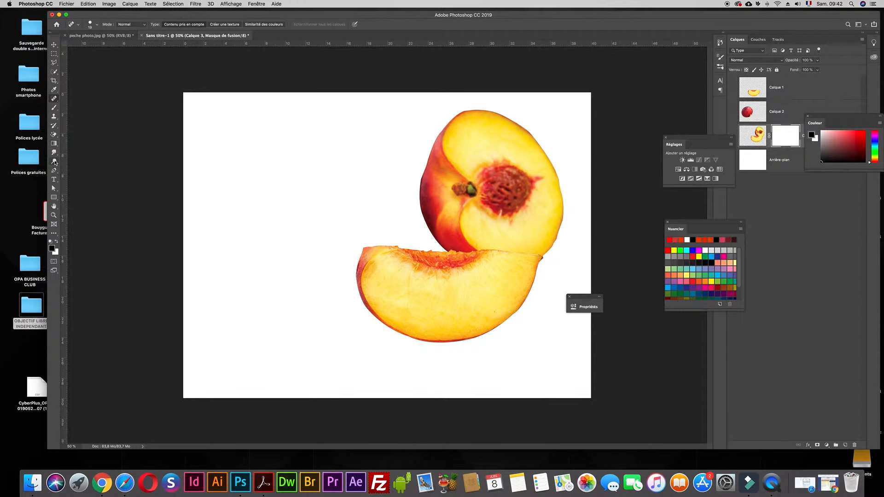
left_click(54, 161)
left_click(55, 161)
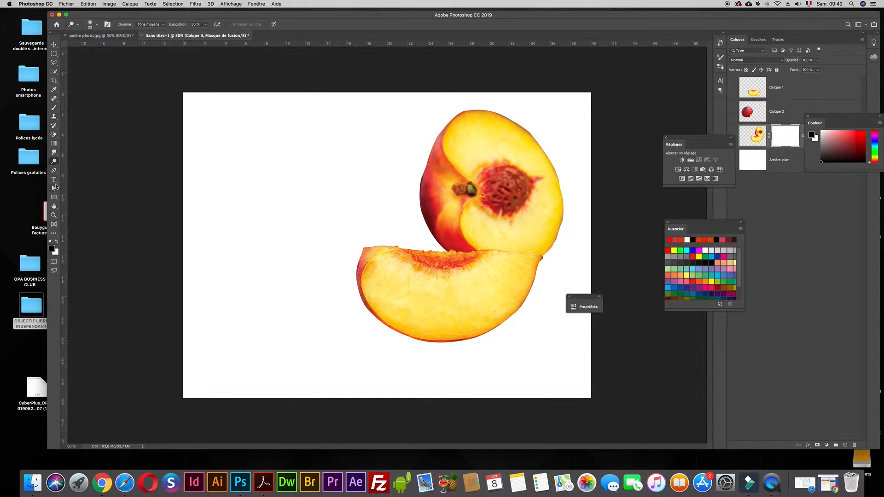
left_click(55, 233)
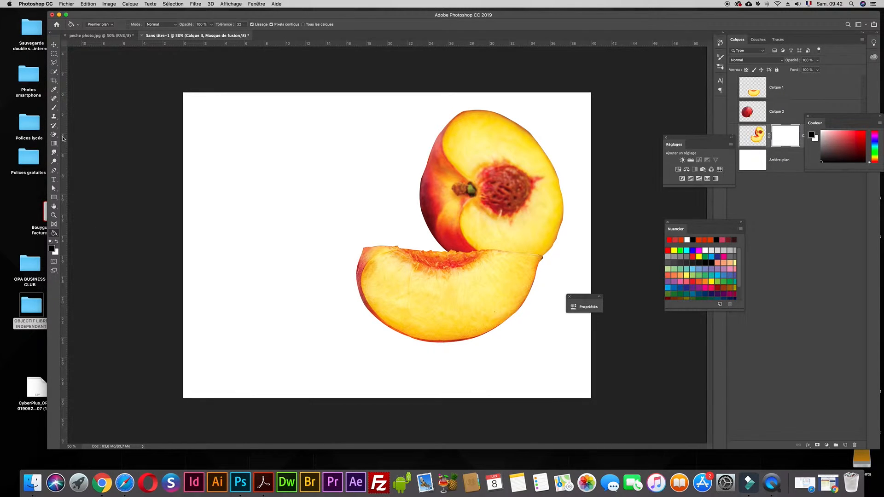
left_click(54, 154)
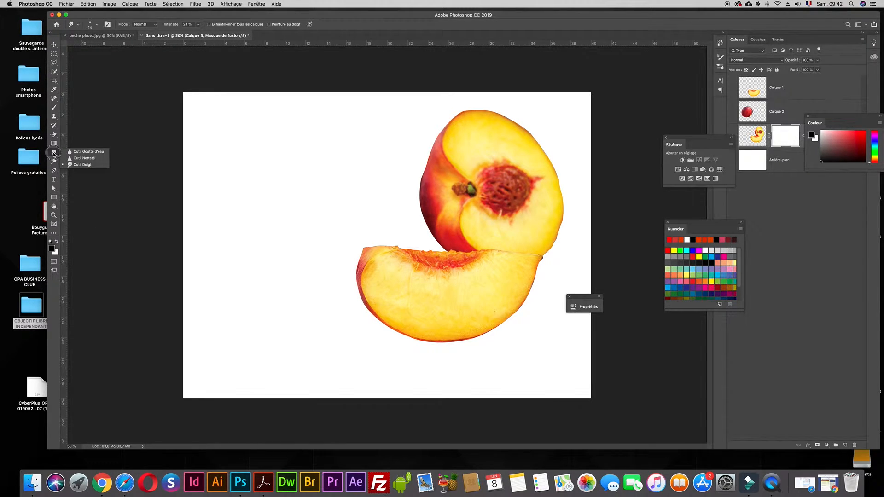
Choose the regular Eraser (Outil Gomme) and enlarge its hard round brush to 316 px
left_click(54, 135)
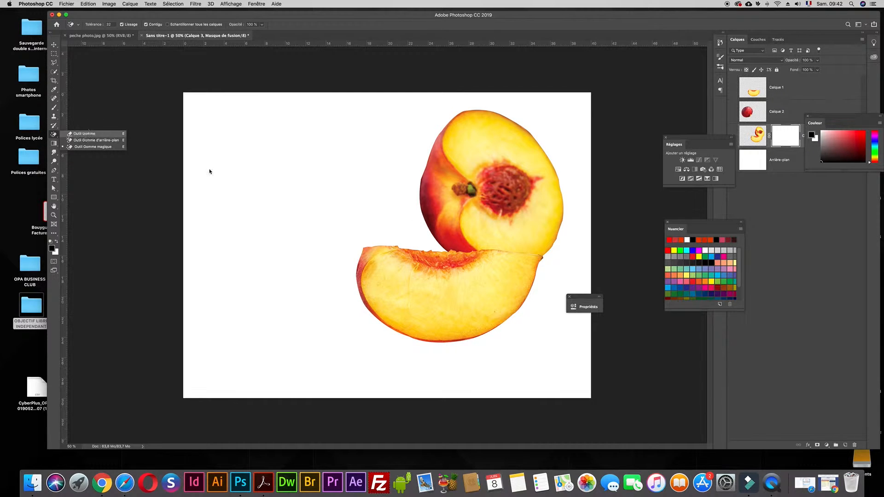
left_click(85, 134)
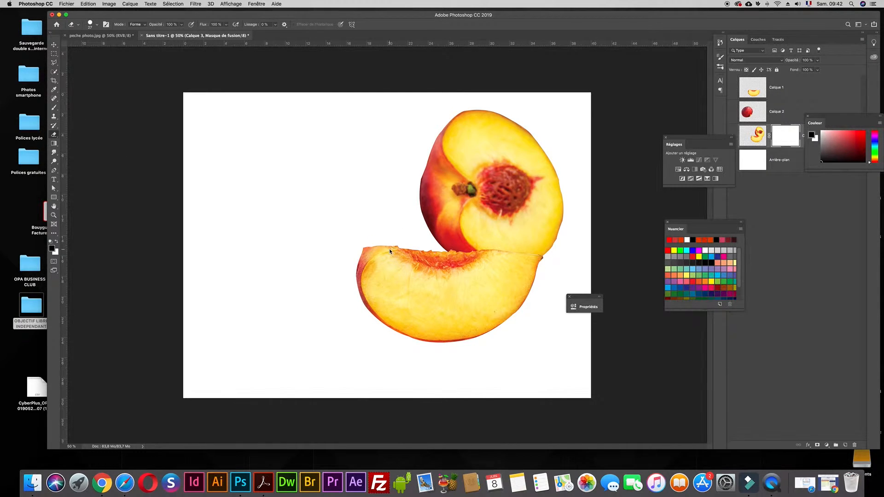
right_click(389, 251)
left_click(456, 152)
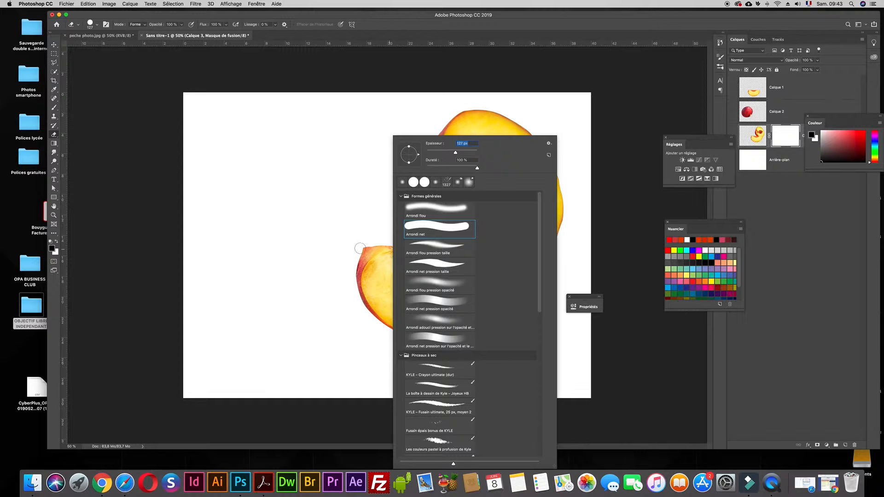
left_click(467, 151)
left_click_drag(467, 153, 468, 152)
left_click(357, 278)
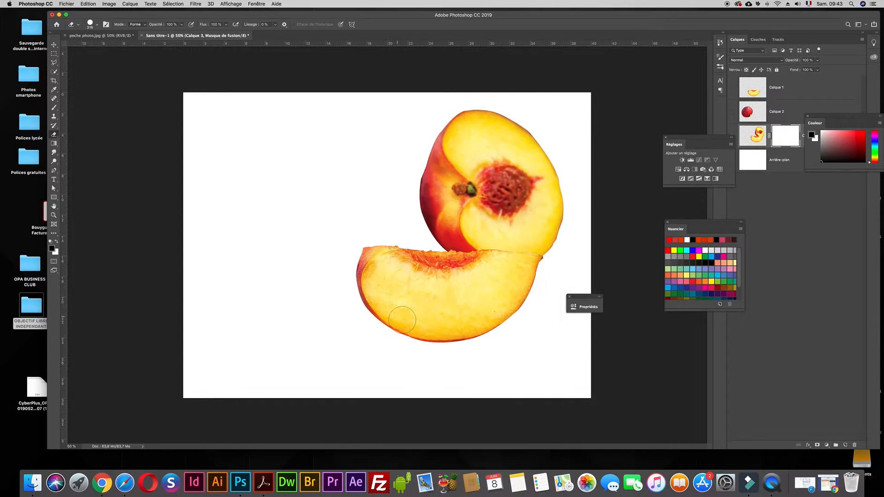
Erase the attached slice from view on Calque 3's mask, keeping the halved peach, and show Calque 1 and Calque 2 again
key("x")
mouse_move(391, 317)
left_mouse_down()
mouse_move(354, 297)
mouse_move(405, 331)
mouse_move(469, 325)
mouse_move(536, 287)
mouse_move(468, 284)
mouse_move(438, 262)
mouse_move(515, 278)
mouse_move(547, 270)
mouse_move(504, 322)
mouse_move(429, 287)
mouse_move(415, 267)
mouse_move(419, 252)
mouse_move(370, 250)
mouse_move(366, 272)
mouse_move(422, 312)
mouse_move(498, 337)
mouse_move(514, 308)
mouse_move(453, 296)
mouse_move(386, 260)
mouse_move(417, 300)
mouse_move(467, 330)
mouse_move(455, 345)
mouse_move(363, 335)
mouse_move(413, 312)
left_mouse_up()
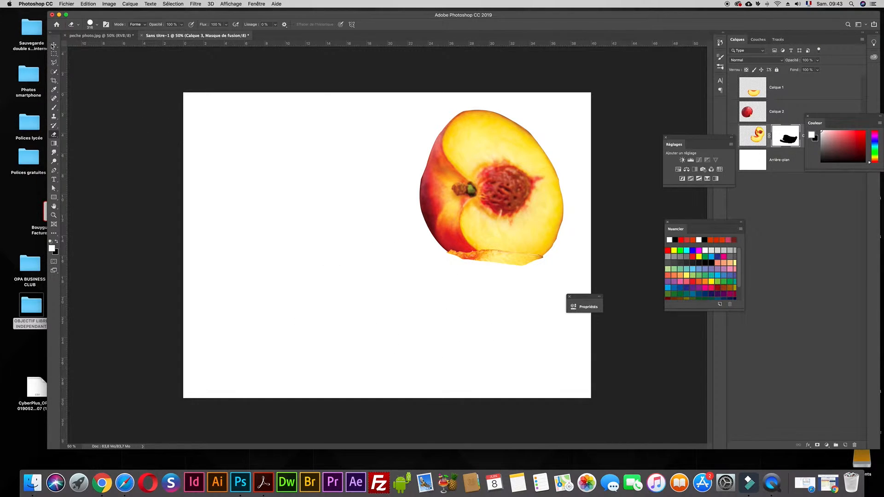
left_click(53, 45)
left_click(732, 112)
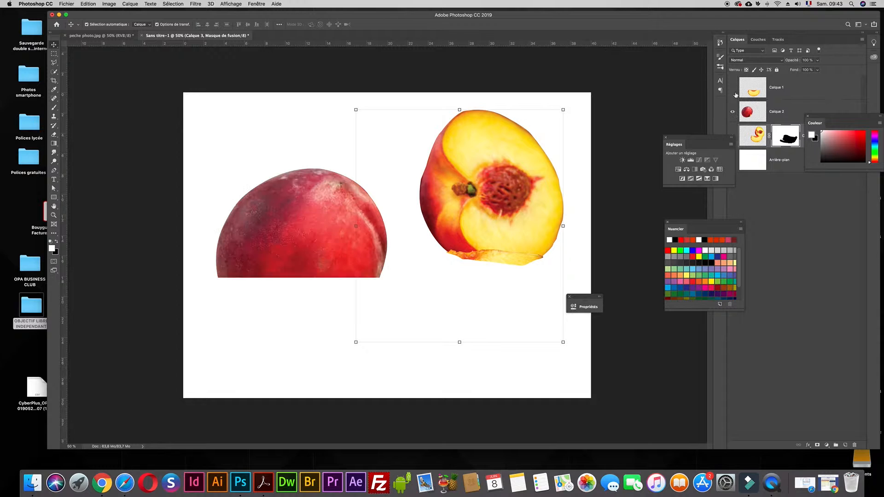
left_click(732, 88)
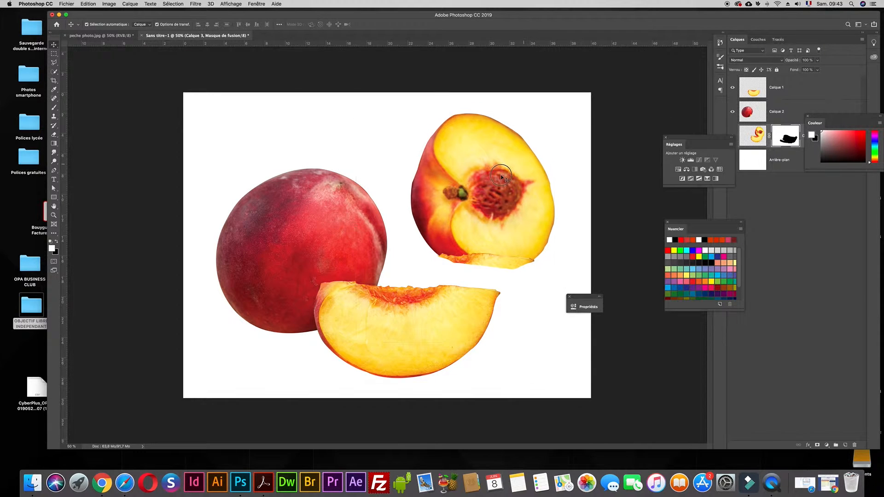
Move the masked halved peach down and to the left, tucking it behind the whole peach and the slice, and deselect it
left_click_drag(518, 172, 469, 214)
mouse_move(466, 213)
left_mouse_down()
mouse_move(427, 203)
mouse_move(463, 203)
left_mouse_up()
mouse_move(408, 222)
left_mouse_down()
mouse_move(407, 211)
mouse_move(409, 225)
left_mouse_up()
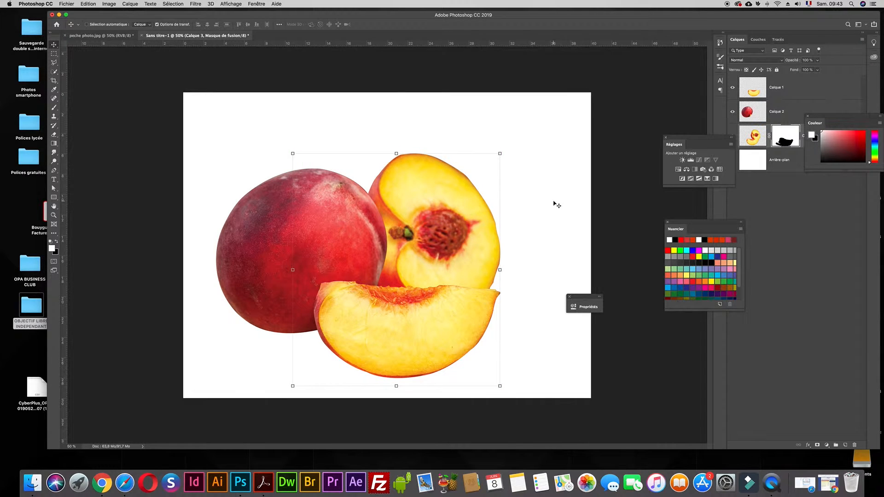
key("super+minus")
left_click(571, 188, "super")
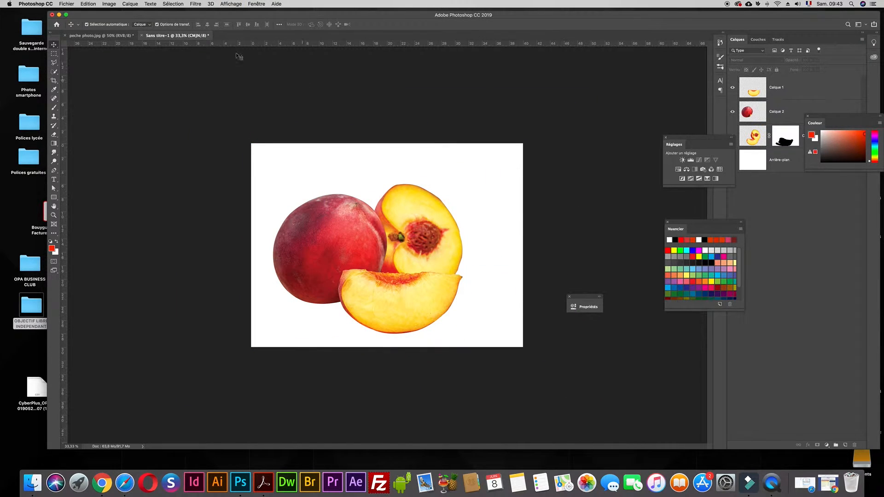
Compare the composition with the original peche photo.jpg and shift the halved peach slightly in Sans titre-1
left_click(100, 36)
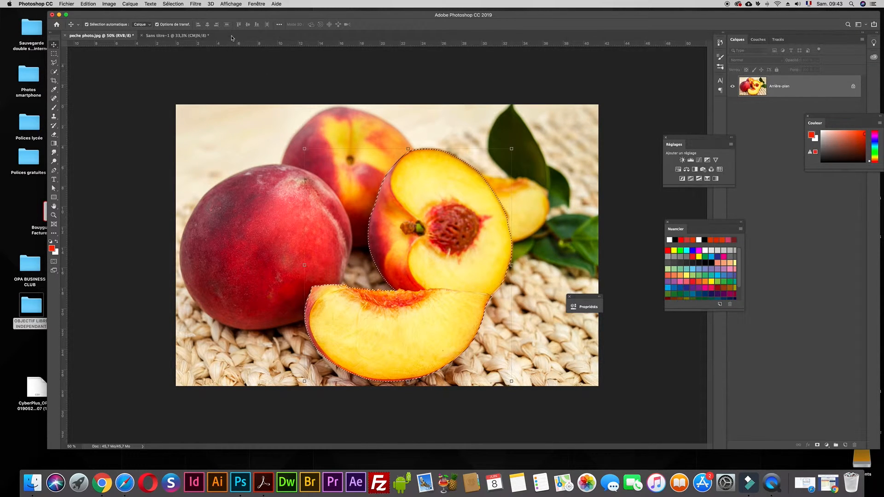
left_click(193, 36)
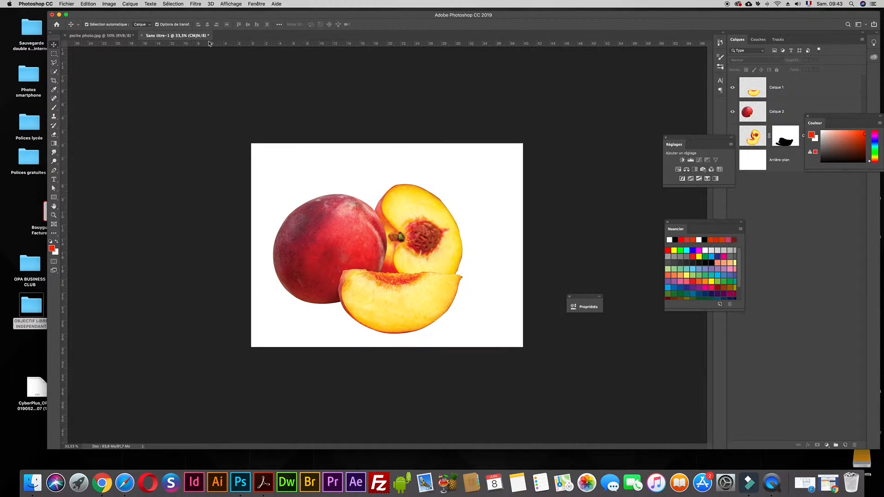
left_click_drag(419, 199, 435, 210)
key("ctrl+Tab")
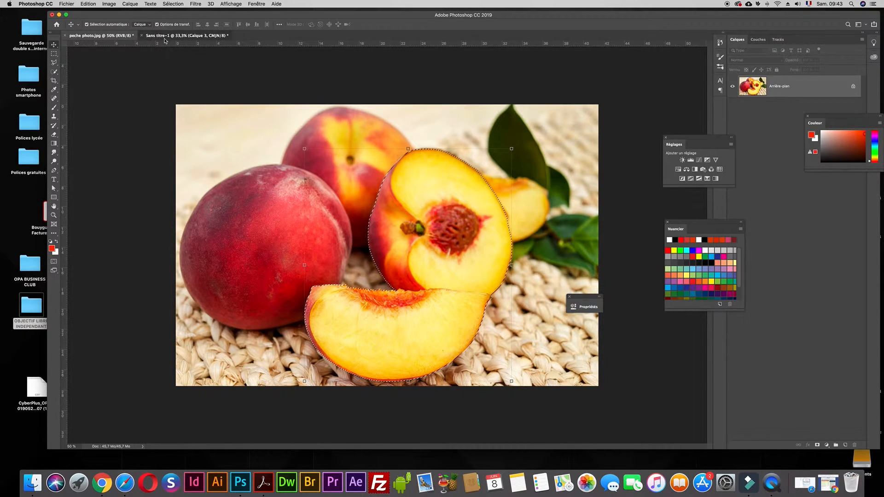
left_click(184, 36)
Try different positions for the fruit pieces, ending with the whole peach slightly lower and further left and the halved peach behind the slice
left_click_drag(297, 204, 277, 225)
left_click_drag(339, 224, 435, 223)
left_click_drag(285, 228, 319, 217)
left_click_drag(439, 231, 343, 263)
left_click(315, 202)
left_click_drag(315, 202, 419, 192)
left_click_drag(317, 274, 335, 253)
mouse_move(425, 239)
left_mouse_down()
mouse_move(432, 217)
mouse_move(431, 235)
mouse_move(460, 228)
mouse_move(448, 240)
mouse_move(411, 239)
mouse_move(424, 234)
left_mouse_up()
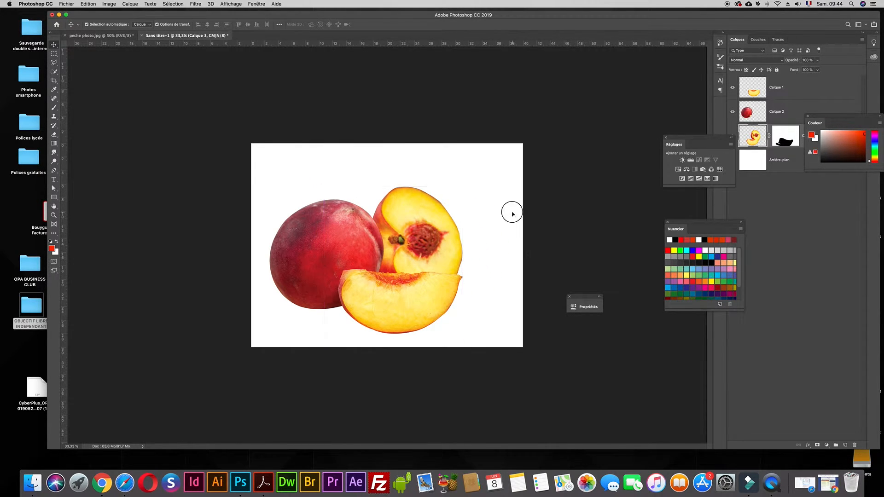
left_click(511, 212)
left_click(428, 229)
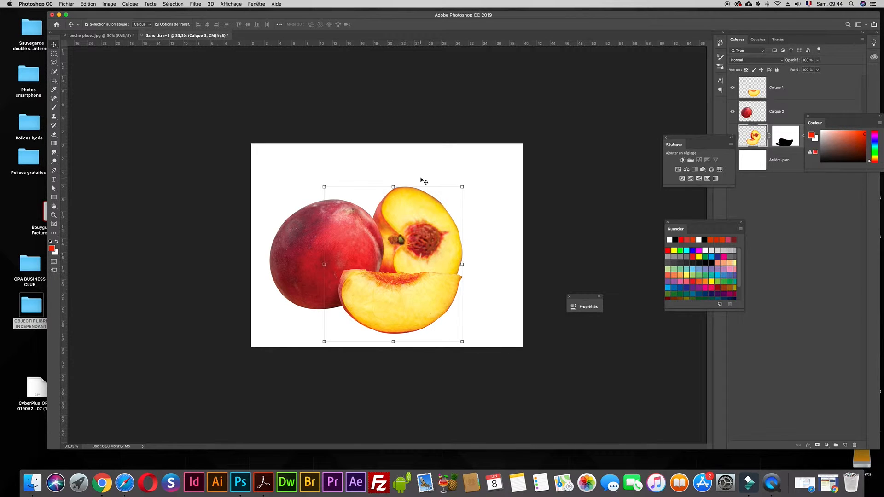
left_click(485, 232)
Select all three fruit layers together and move the group up and to the right toward the middle of the canvas
left_click(451, 237)
left_click(397, 316, "shift")
left_click(285, 268, "shift")
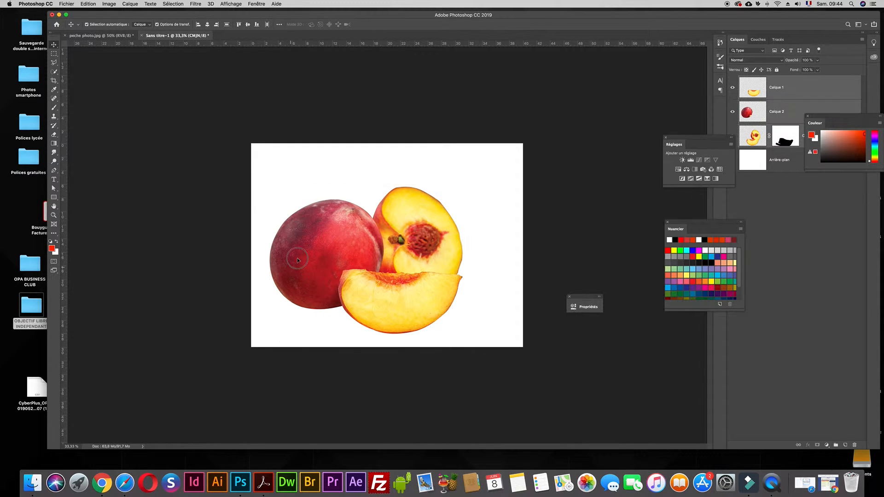
left_click_drag(290, 267, 311, 247)
left_click(763, 183)
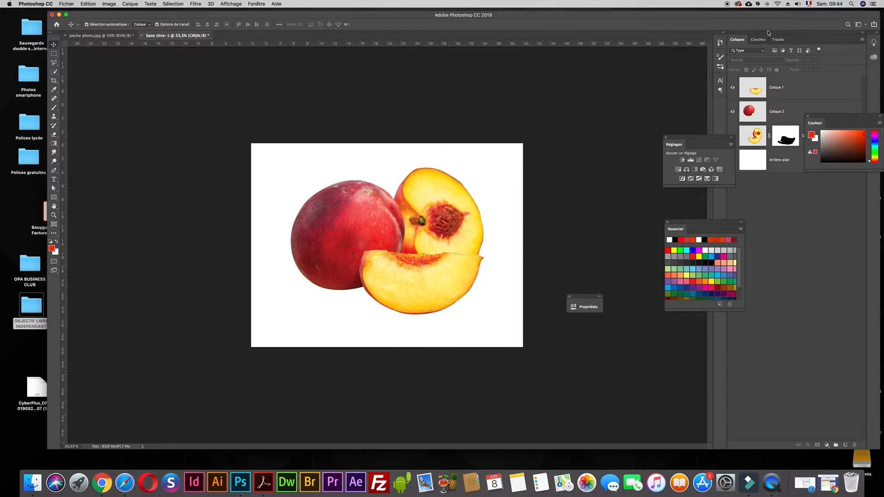
Unlock the white Arrière-plan layer and hide it to leave the fruit on a transparent background
left_click(880, 117)
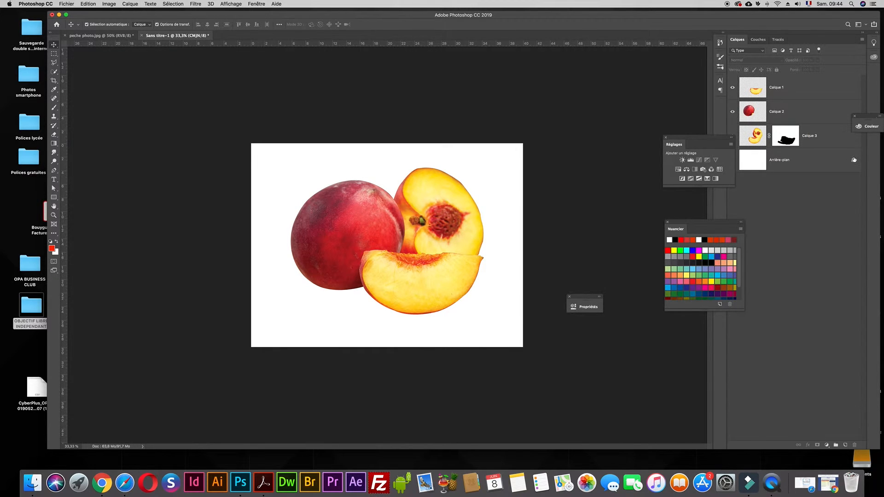
left_click(855, 448)
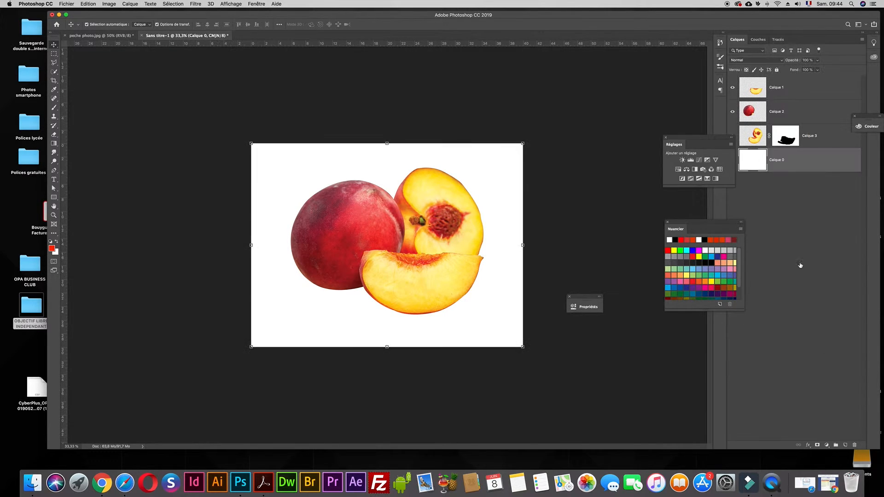
left_click_drag(698, 138, 662, 125)
left_click(733, 160)
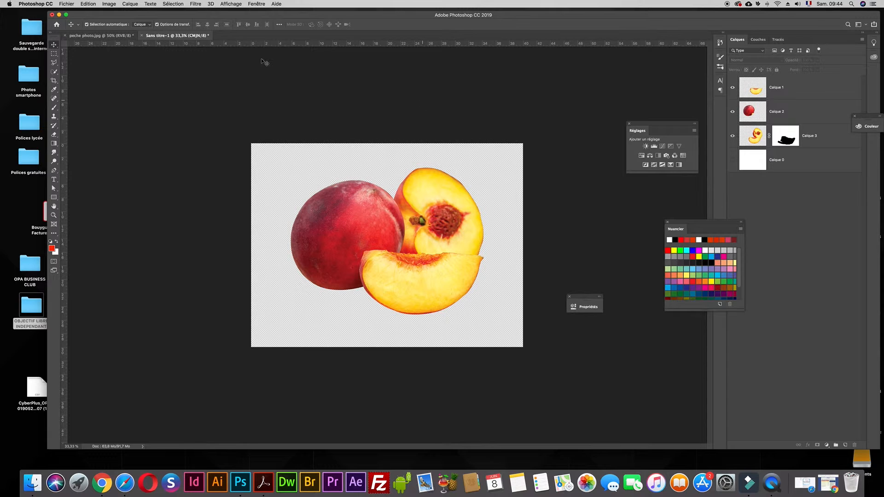
Compare the composition with peche photo.jpg and move the front slice slightly down and to the right
left_click(115, 36)
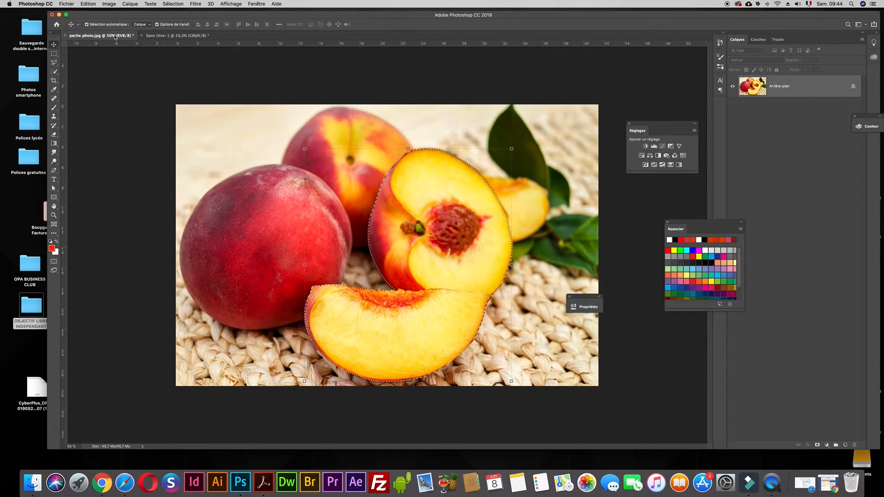
key("super+minus")
left_click(184, 35)
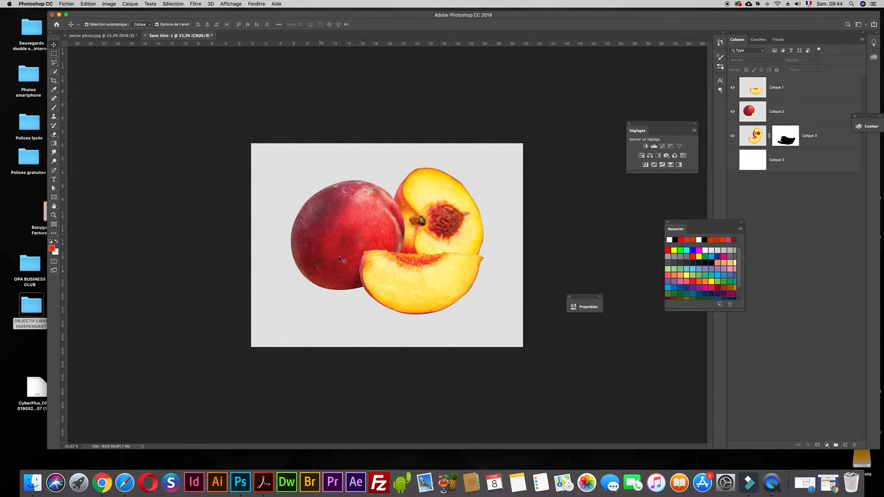
mouse_move(423, 280)
left_mouse_down()
mouse_move(413, 287)
mouse_move(412, 280)
mouse_move(435, 289)
left_mouse_up()
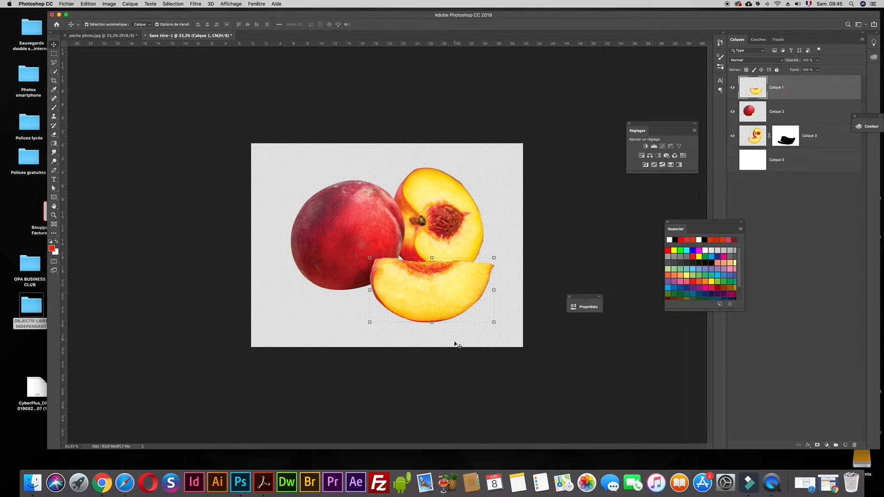
left_click(456, 344)
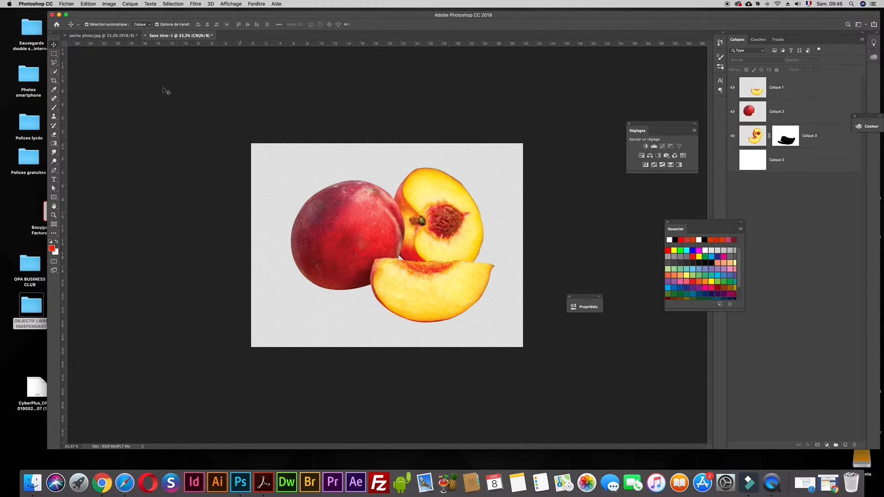
Check the original photo again and rotate the front slice slightly clockwise in Sans titre-1
left_click(103, 35)
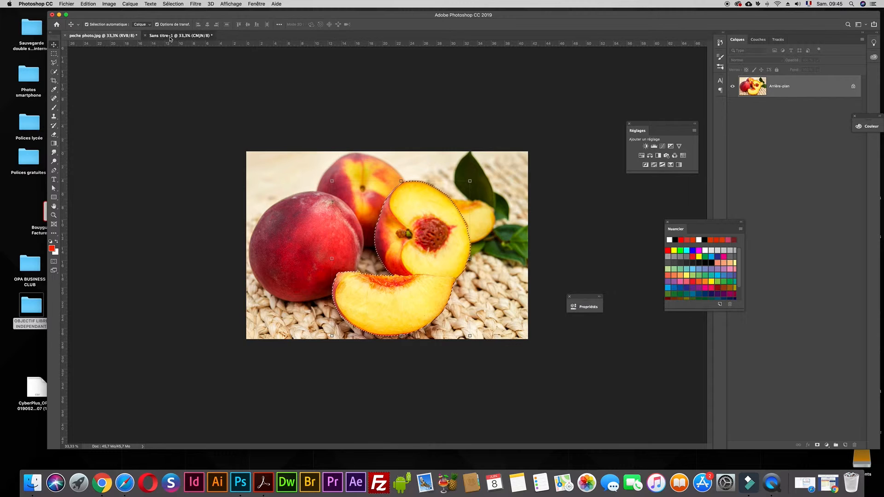
left_click(170, 36)
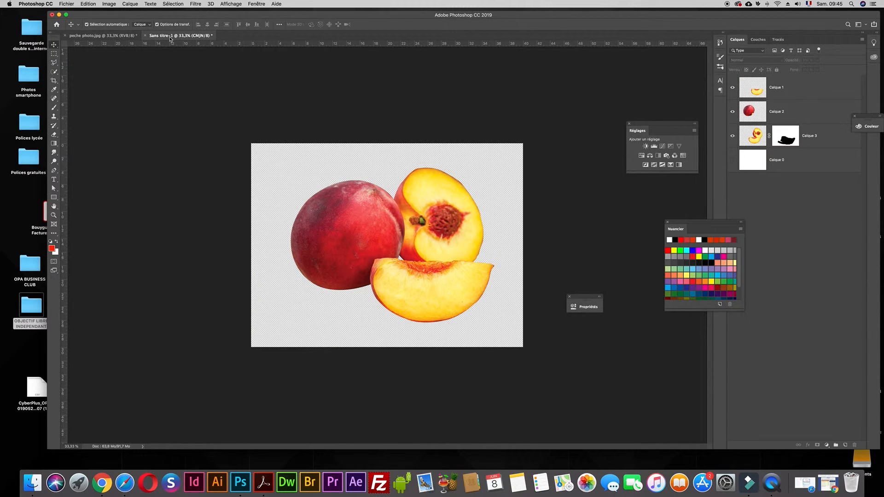
left_click(434, 292)
left_click_drag(502, 259, 503, 275)
left_click(547, 240)
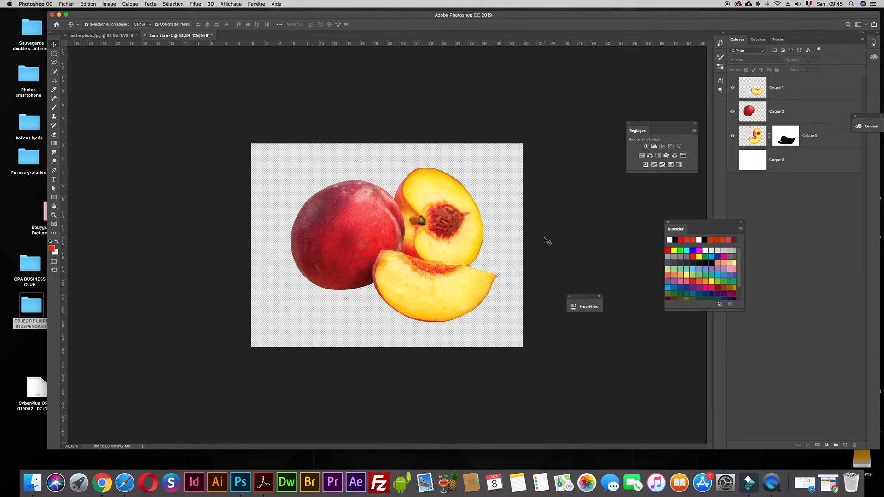
Nudge the front slice slightly upward over the halved peach and deselect it
left_click(331, 221)
left_click(291, 135)
key("super+plus")
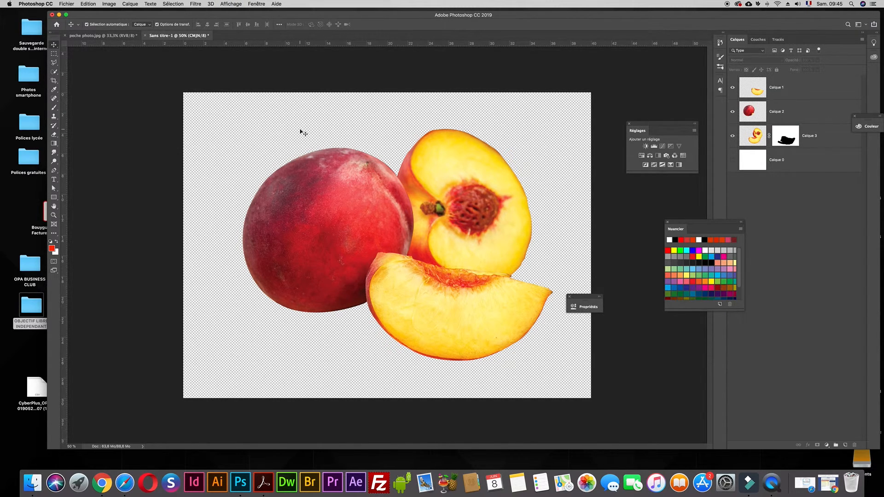
left_click_drag(488, 305, 487, 301)
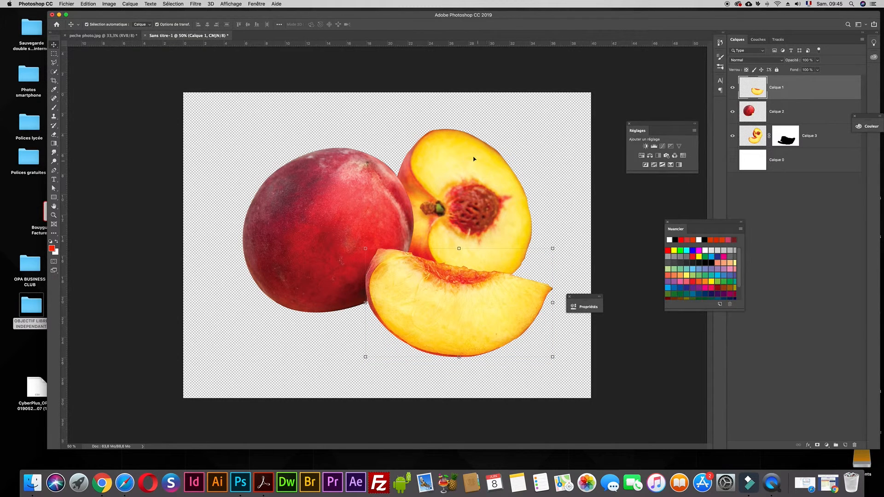
left_click(610, 188)
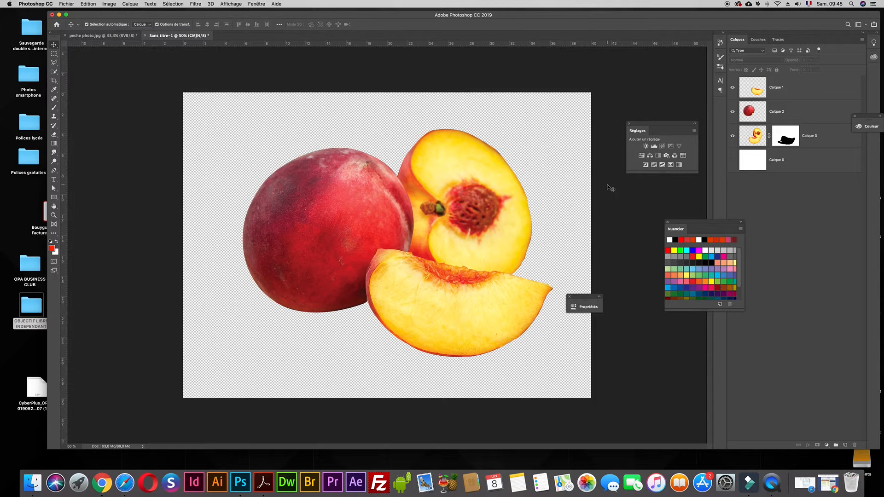